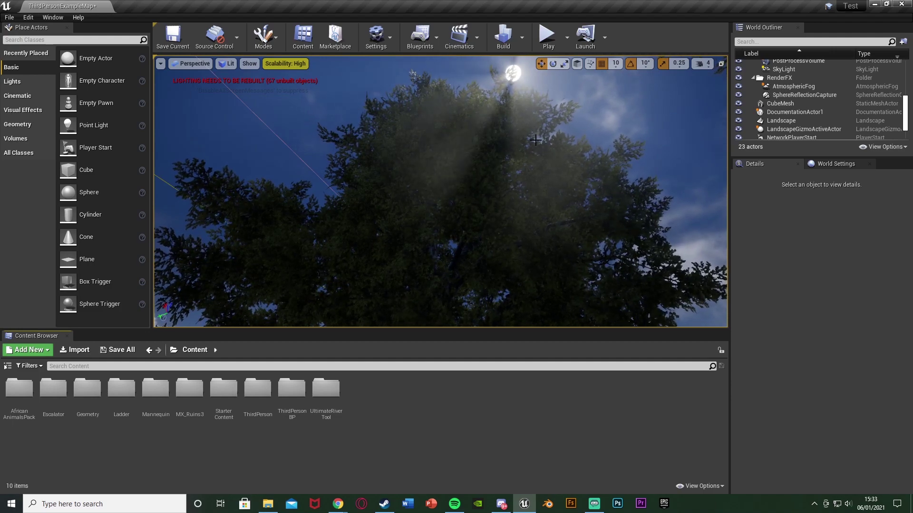
Examine how the sun's light shafts shine through the trees, both in the viewport and in a play test of the level.
right_drag(440, 191, 666, 168)
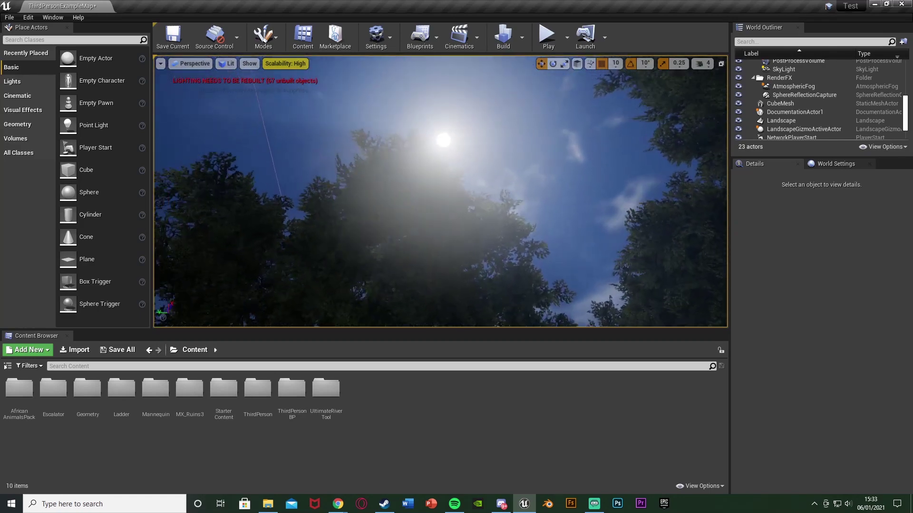
right_drag(553, 148, 533, 140)
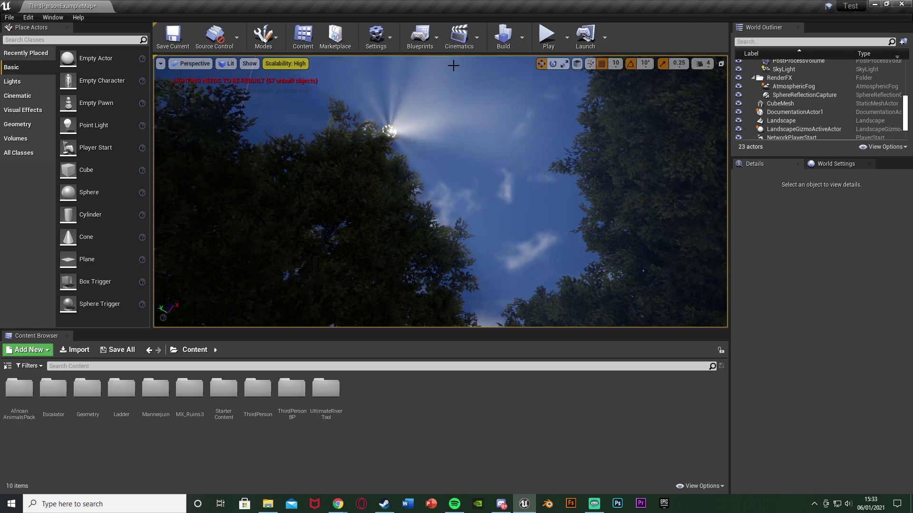
mouse_move(407, 65)
right_down()
mouse_move(387, 72)
mouse_move(381, 89)
mouse_move(408, 65)
right_up()
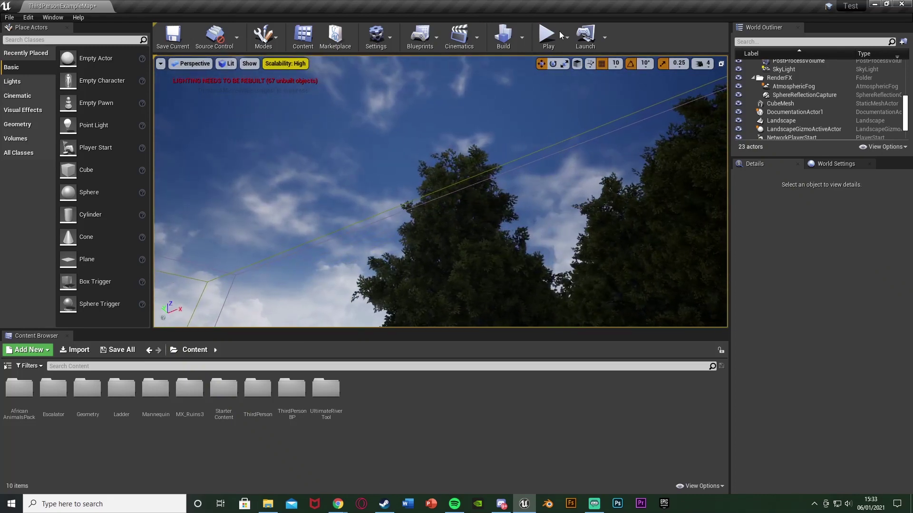
click(541, 202)
key(w)
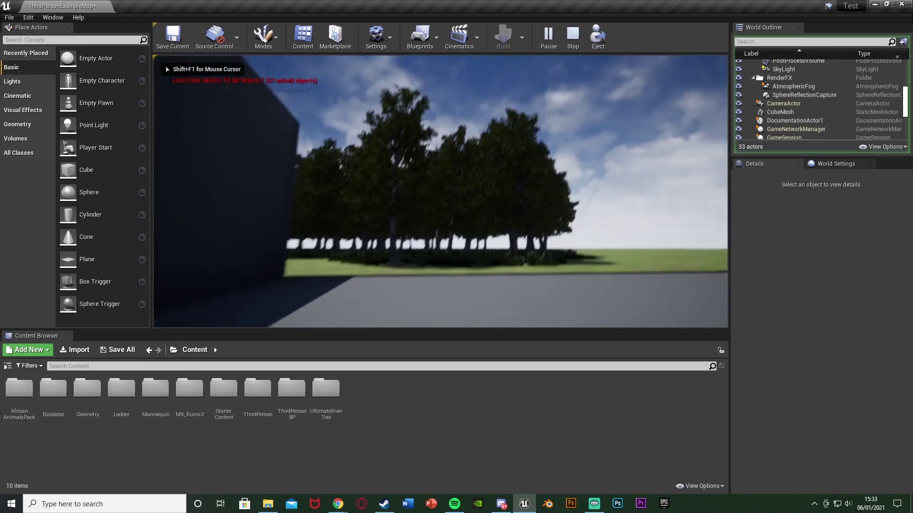
click(440, 190)
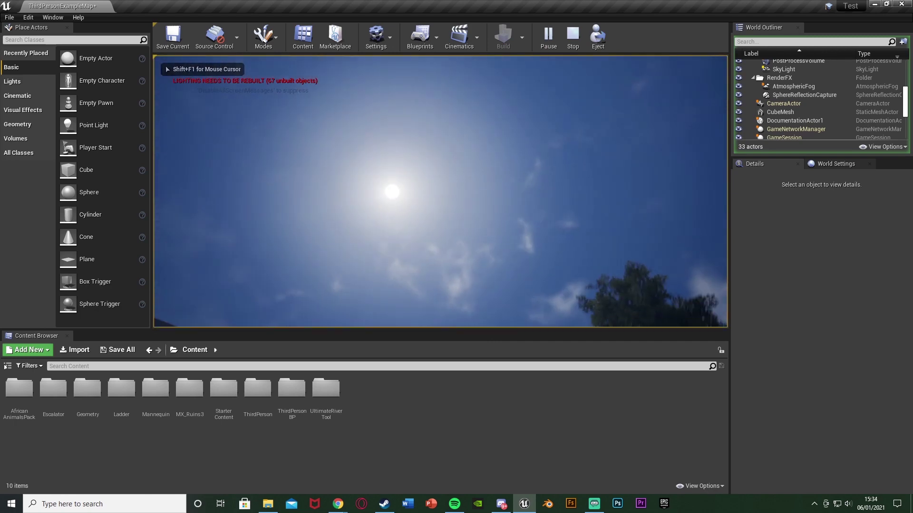
key(w)
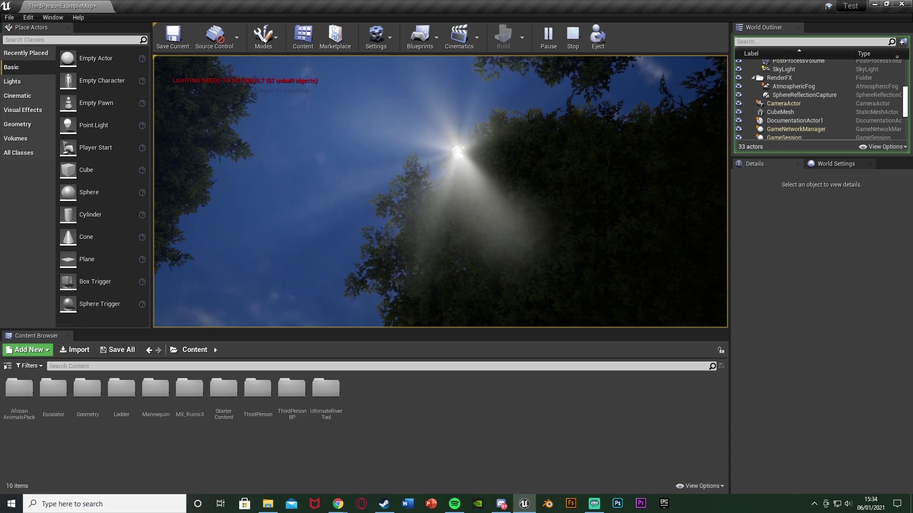
key(Escape)
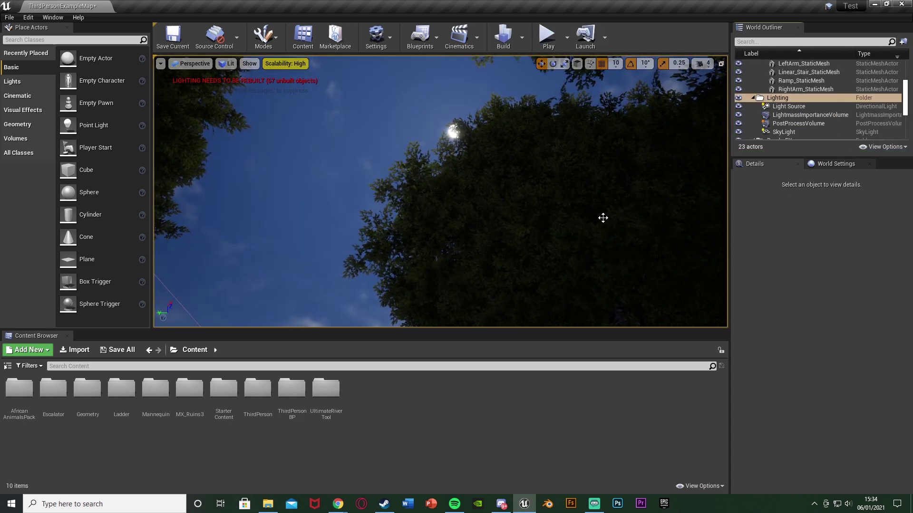
Play-test the level without light shafts to compare the sunlight around the trees.
right_drag(440, 191, 442, 256)
click(548, 36)
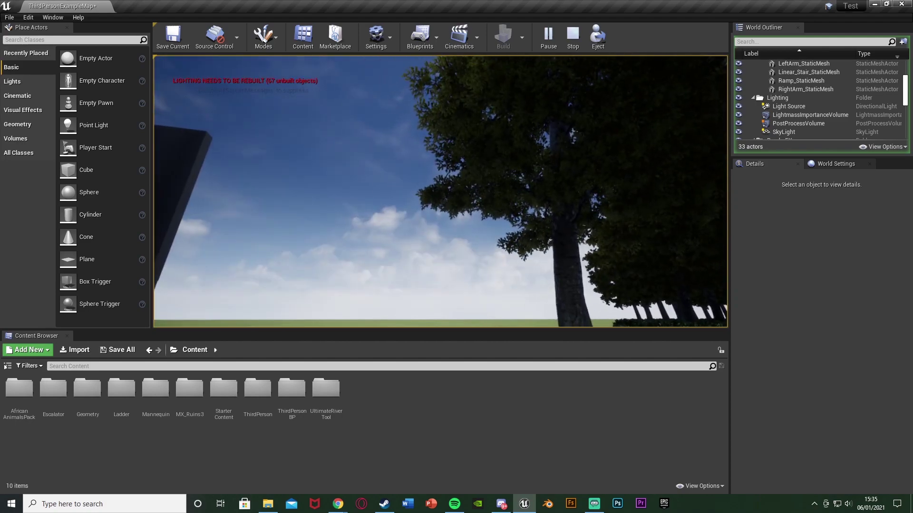
key(Escape)
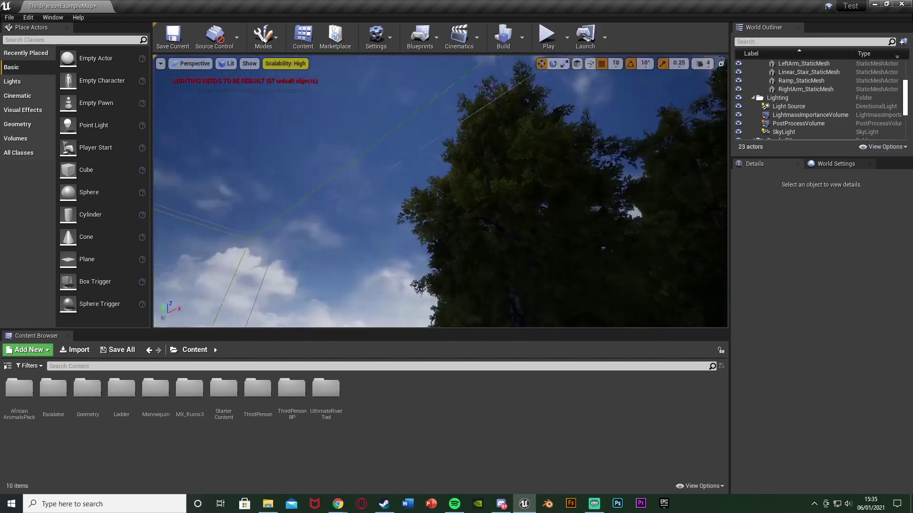
Select the level's Light Source directional light.
right_drag(411, 124, 450, 151)
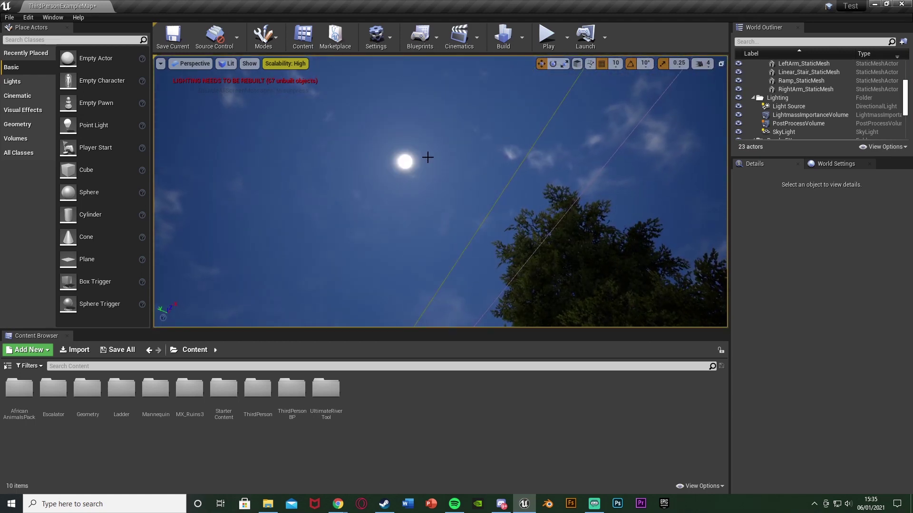
click(405, 158)
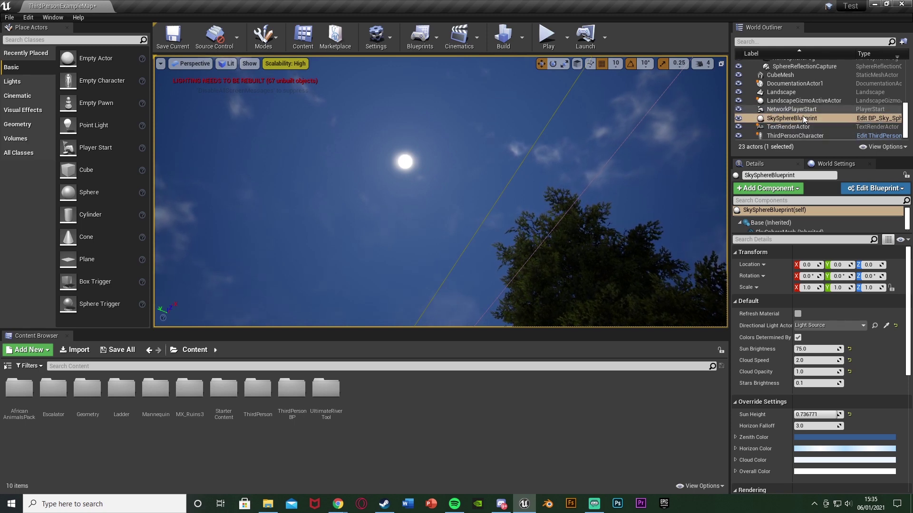
scroll(804, 119, up, 2)
scroll(805, 118, up, 3)
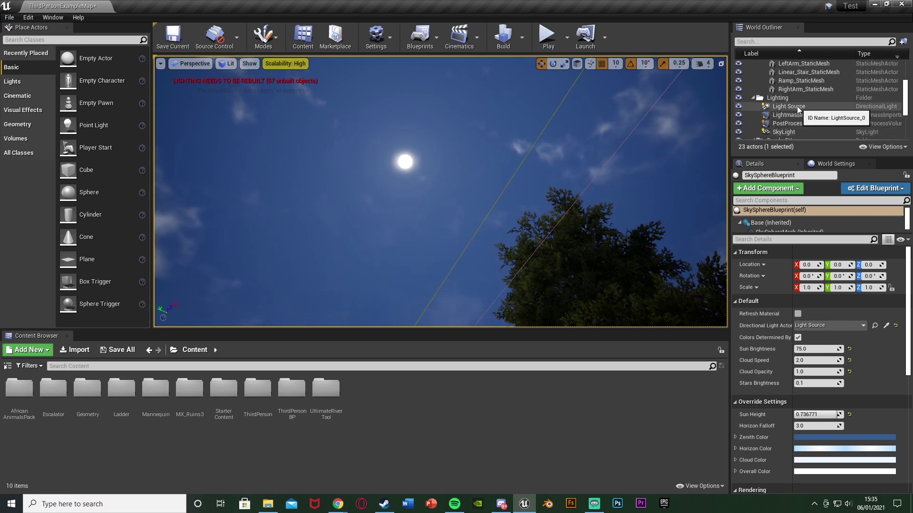
click(797, 108)
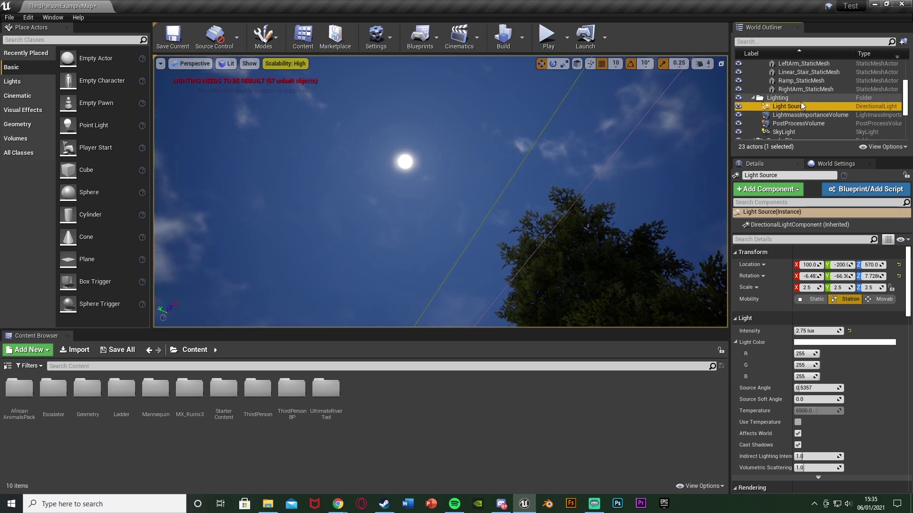
Filter the Light Source's details for "light shafts" and enable Light Shaft Occlusion and Light Shaft Bloom.
click(772, 239)
text(light sha)
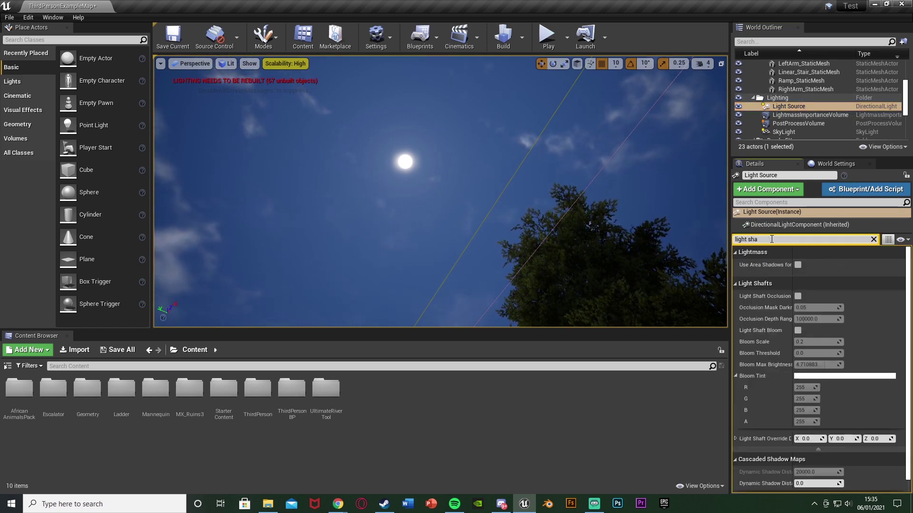
text(fts)
click(798, 265)
click(798, 299)
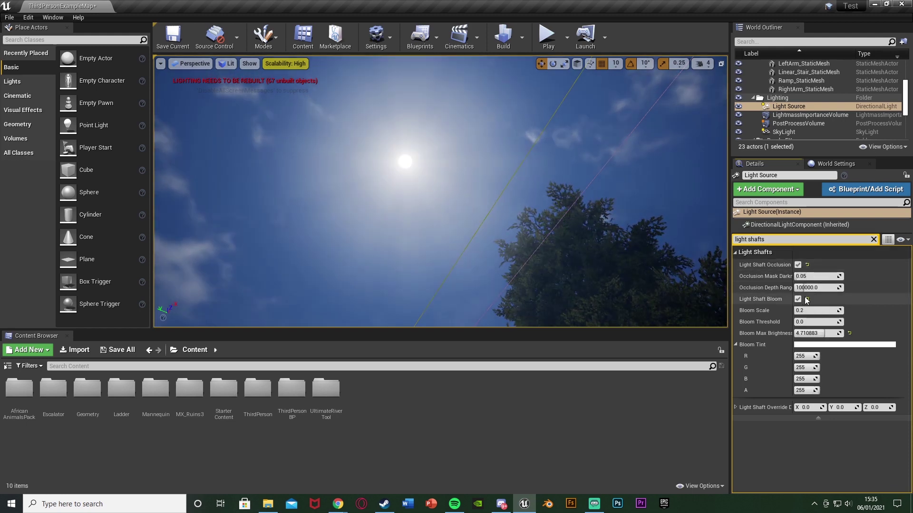
Reset the light's Bloom Max Brightness to its default of 100 and inspect the sun.
click(849, 333)
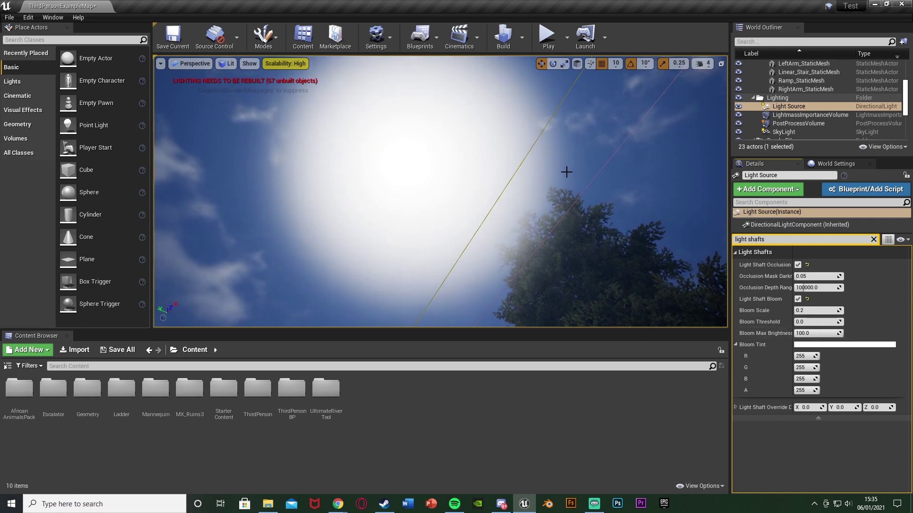
right_drag(566, 172, 538, 186)
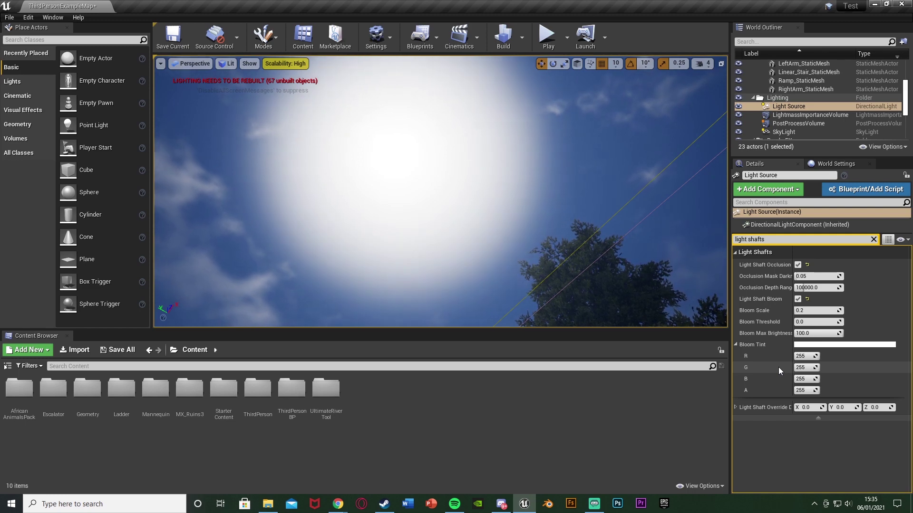
right_drag(584, 214, 599, 199)
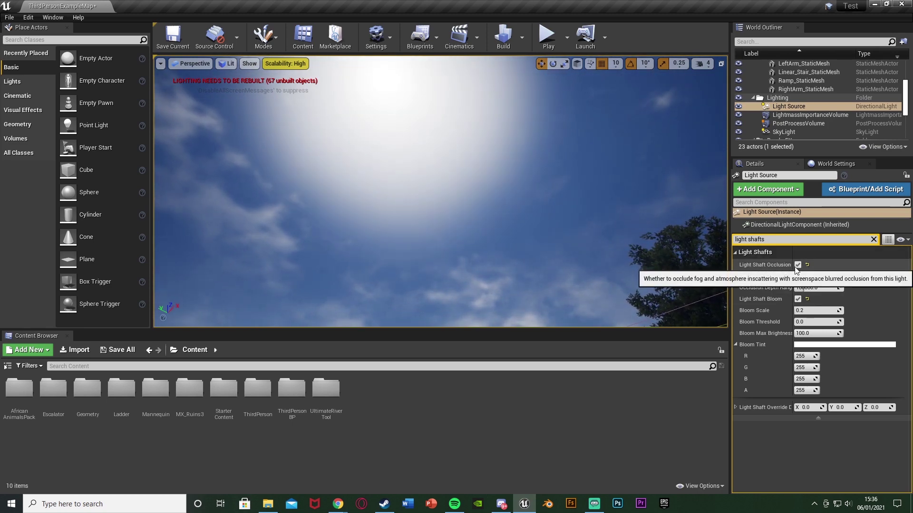
Try an Occlusion Depth Range of 500000 while viewing the sun and trees, and restore it to 100000.
right_drag(684, 271, 685, 258)
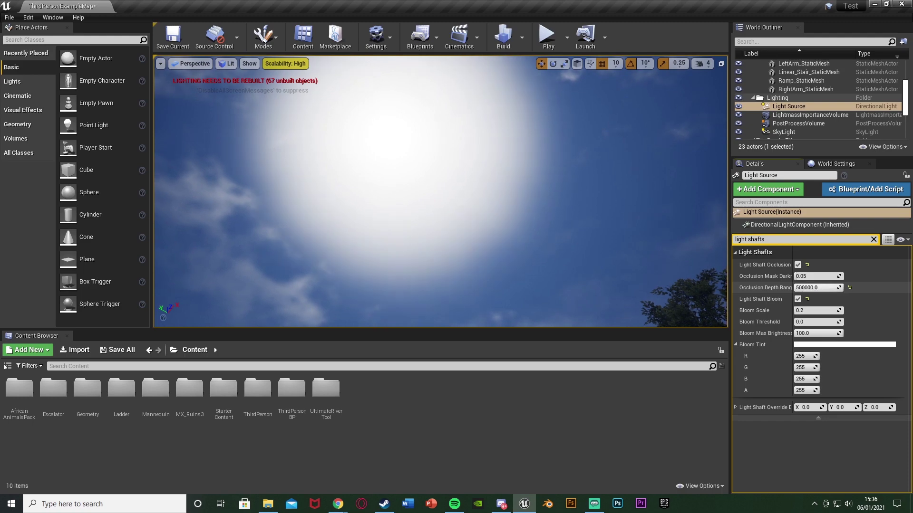
right_drag(618, 199, 663, 280)
right_drag(443, 228, 445, 204)
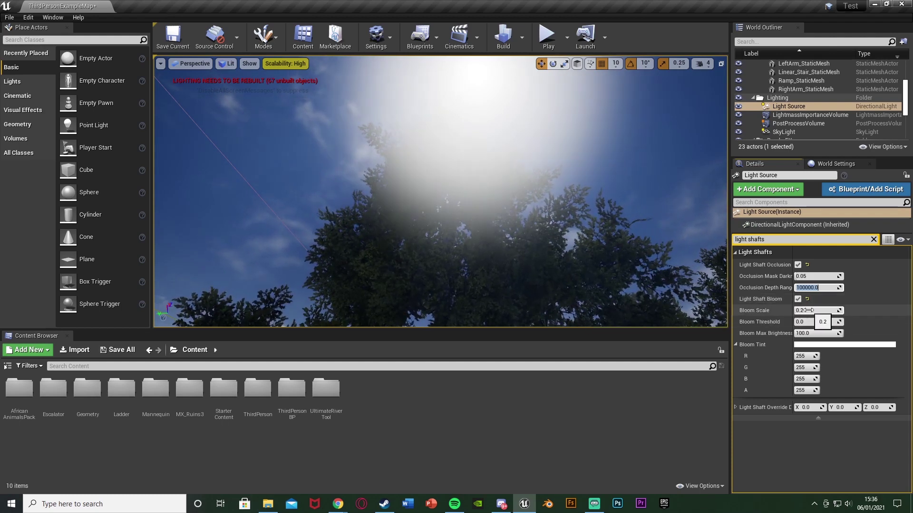
Try a Bloom Scale of about 1.25 and a Bloom Threshold of 4.0, resetting each to its default.
mouse_move(803, 310)
mouse_down()
mouse_move(834, 310)
mouse_move(799, 311)
mouse_up()
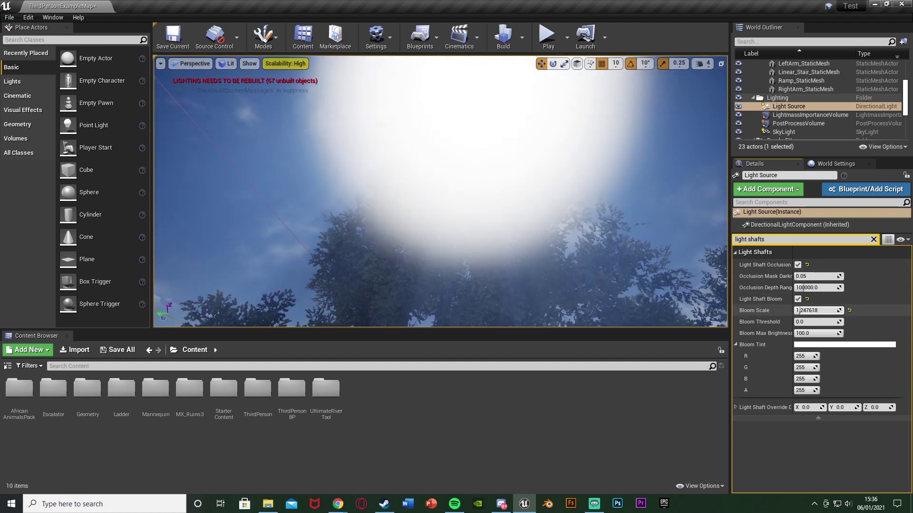
click(850, 311)
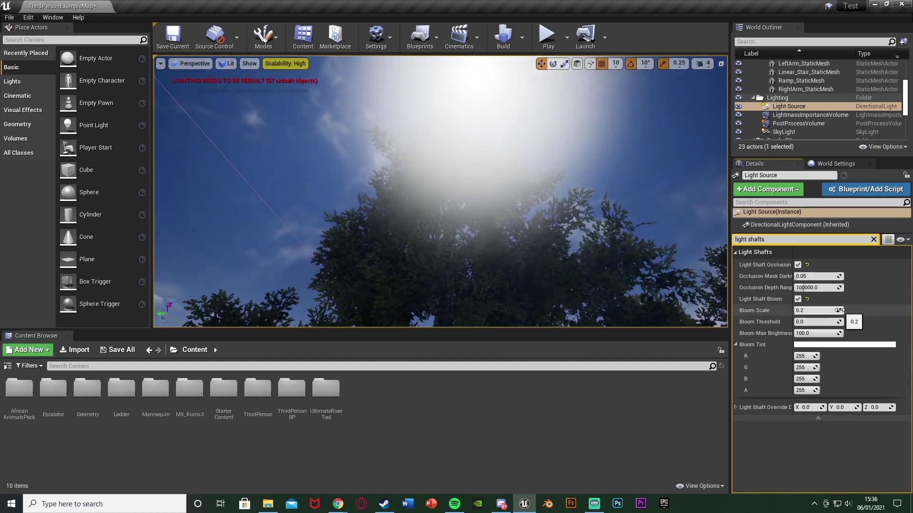
drag(814, 322, 837, 321)
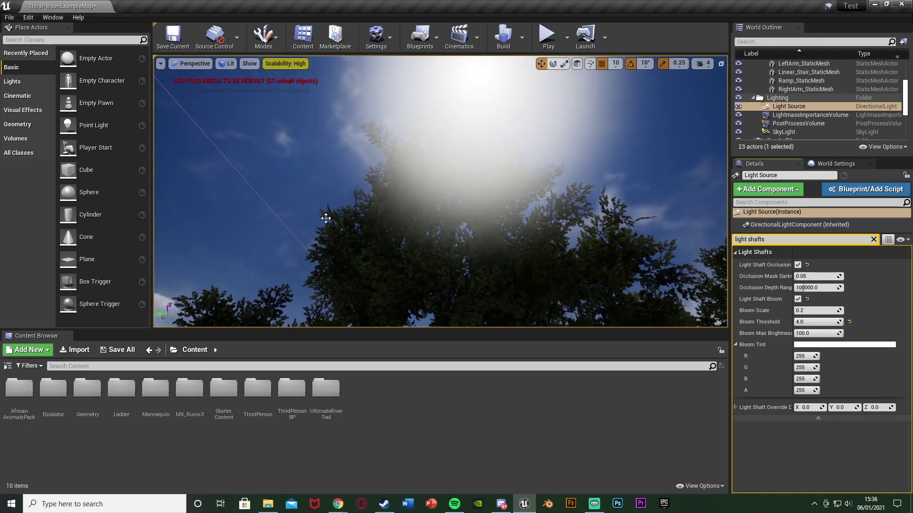
click(849, 322)
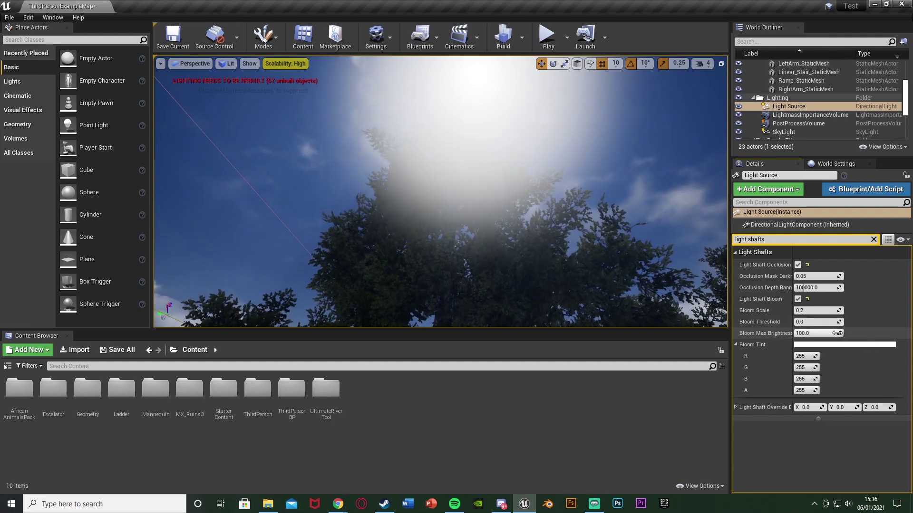
Try Bloom Max Brightness values of about 3.94 and 6.07 while checking the glow around the sun.
mouse_move(836, 332)
mouse_down()
mouse_move(797, 333)
mouse_move(841, 332)
mouse_up()
right_drag(624, 244, 540, 173)
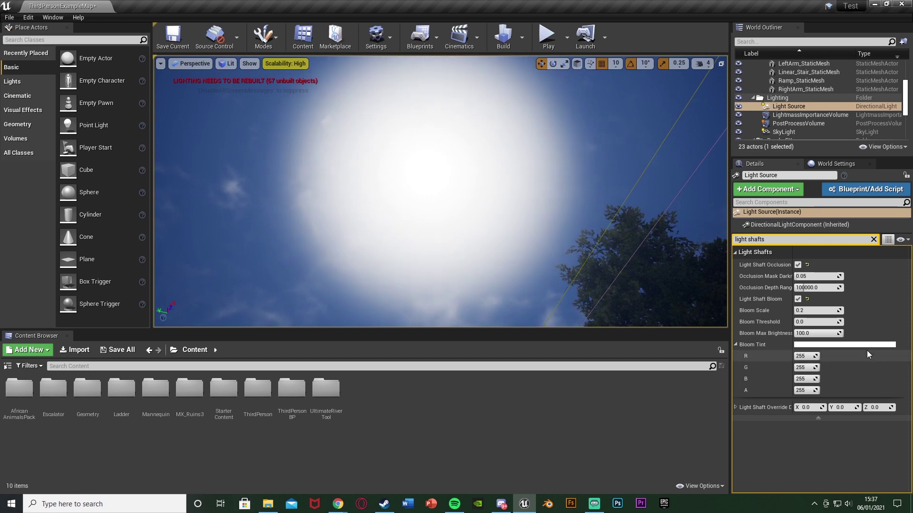
mouse_move(837, 333)
mouse_down()
mouse_move(810, 334)
mouse_move(831, 334)
mouse_up()
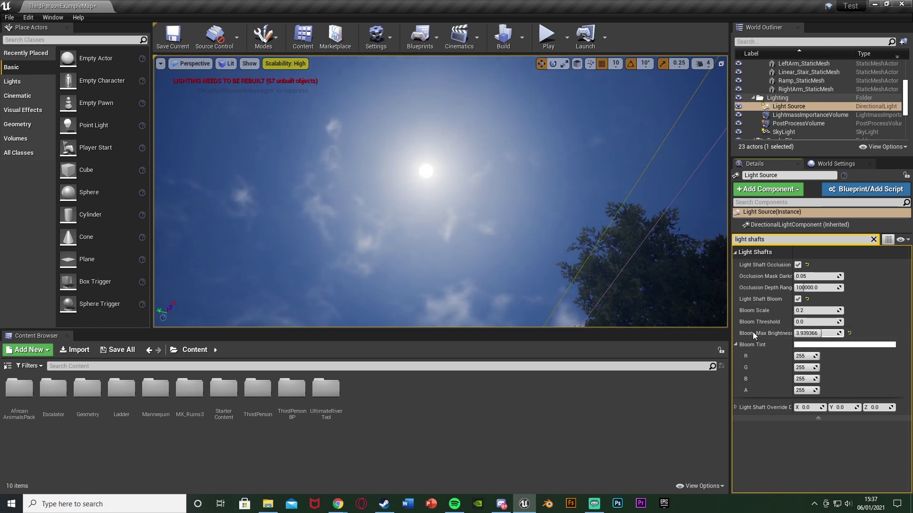
drag(831, 333, 835, 333)
mouse_move(717, 292)
right_down()
mouse_move(739, 279)
mouse_move(725, 268)
mouse_move(711, 298)
right_up()
right_drag(352, 162, 351, 132)
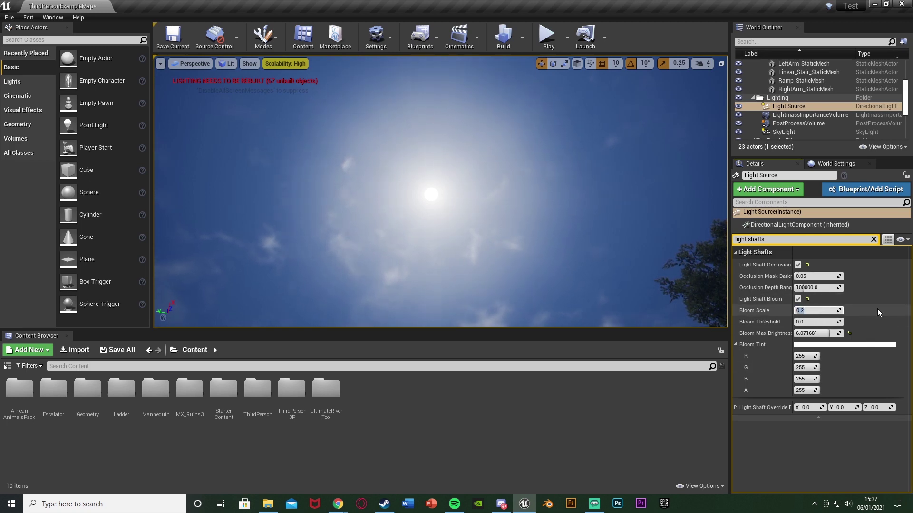
Compare Bloom Max Brightness at about 3.55 and 1.48 against the trees, and set it to about 4.48.
mouse_move(804, 311)
mouse_down()
mouse_move(819, 334)
mouse_move(813, 314)
mouse_up()
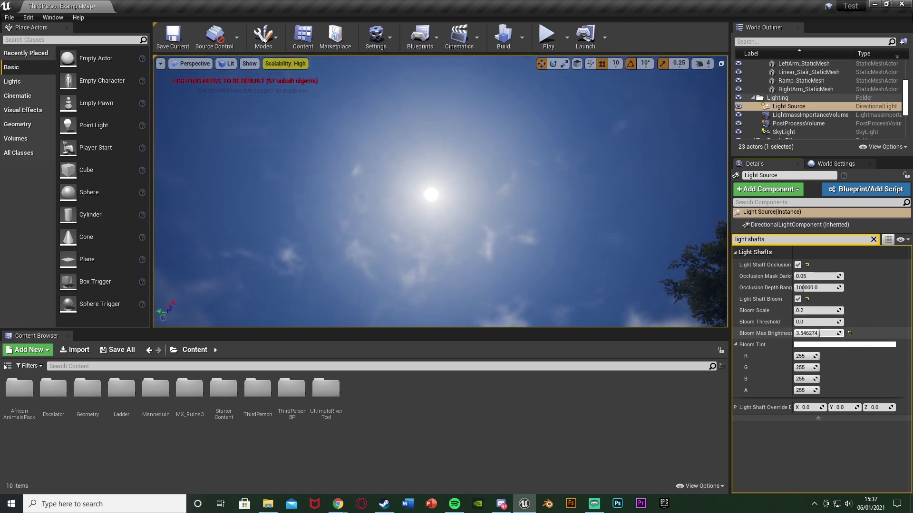
right_drag(440, 192, 417, 119)
mouse_move(538, 274)
right_down()
mouse_move(539, 304)
mouse_move(538, 238)
mouse_move(539, 274)
right_up()
drag(838, 333, 805, 334)
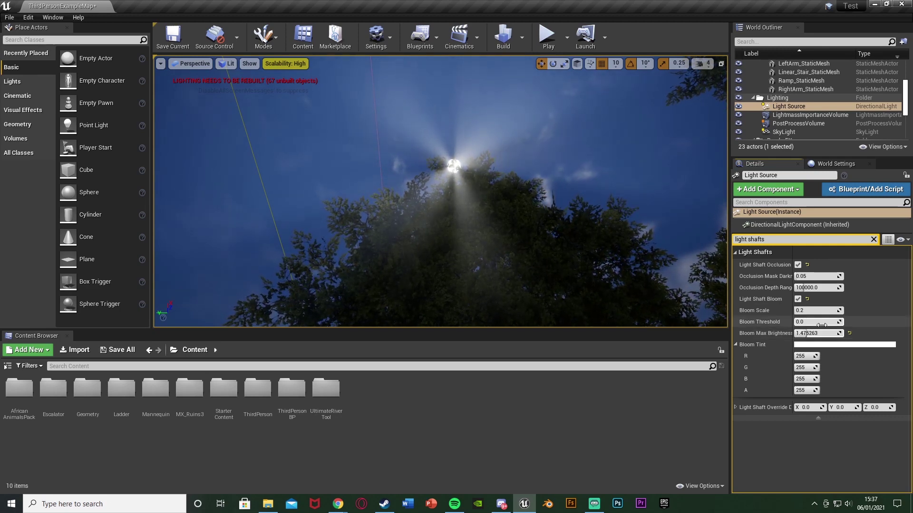
right_drag(424, 229, 490, 164)
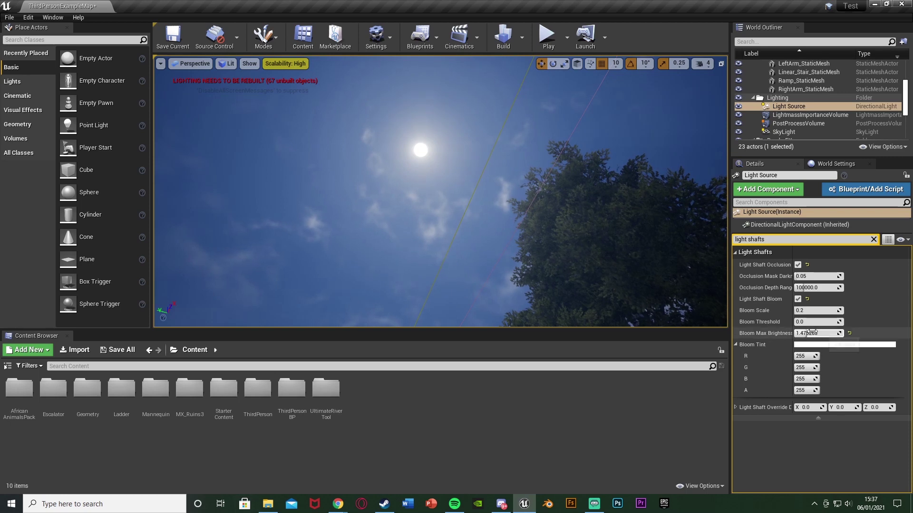
drag(816, 333, 821, 333)
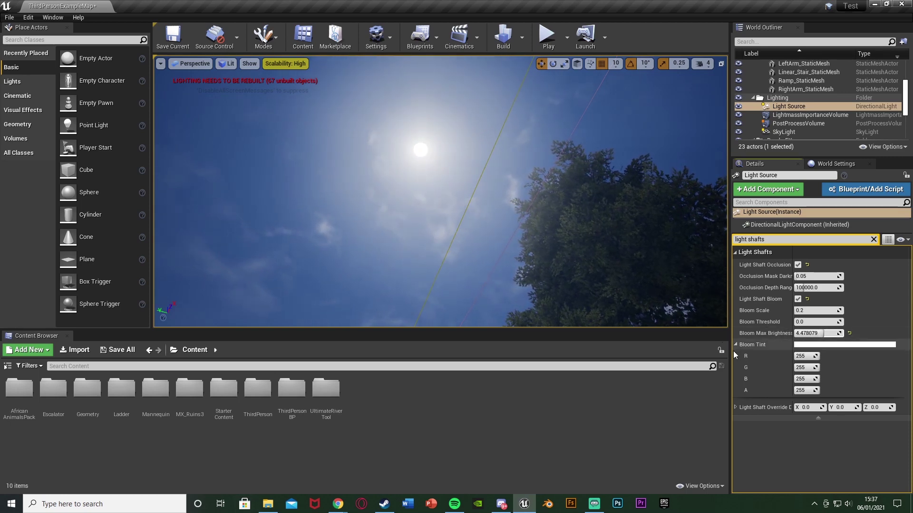
Try a yellow Bloom Tint on the light shafts behind the trees, and return the tint to white.
click(827, 345)
drag(695, 302, 798, 455)
right_drag(584, 213, 584, 209)
key(d)
right_drag(458, 193, 458, 200)
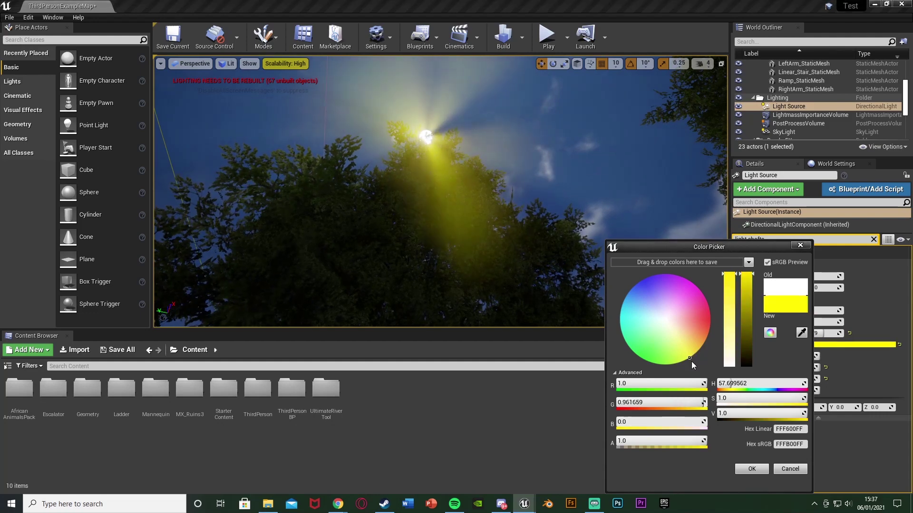
drag(769, 399, 747, 399)
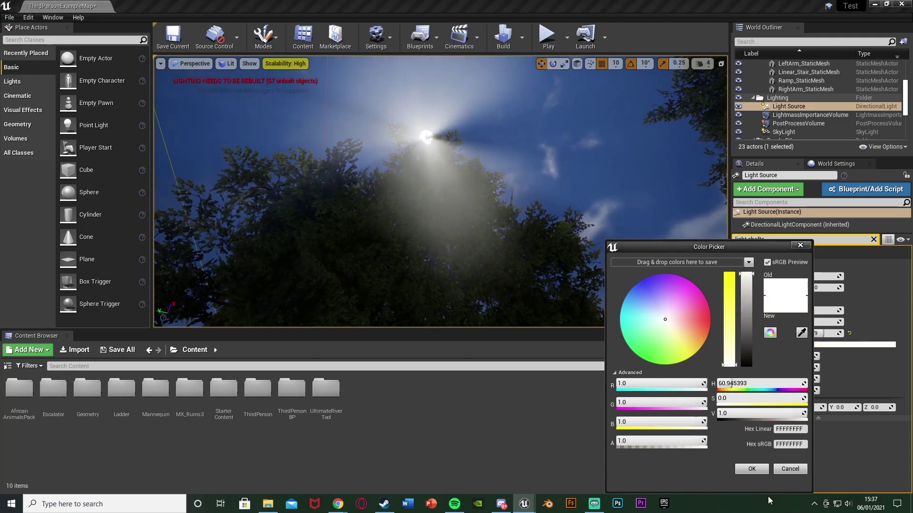
click(751, 469)
key(a)
right_drag(649, 277, 659, 285)
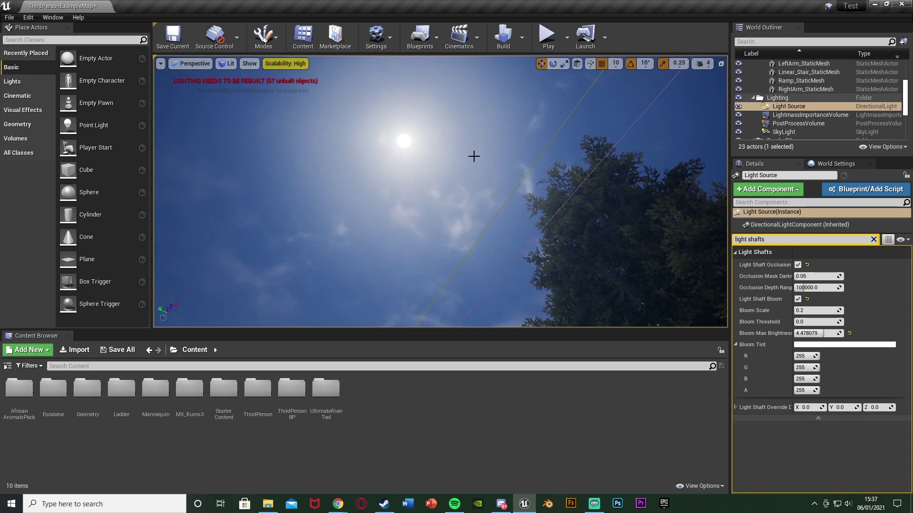
right_drag(474, 156, 447, 152)
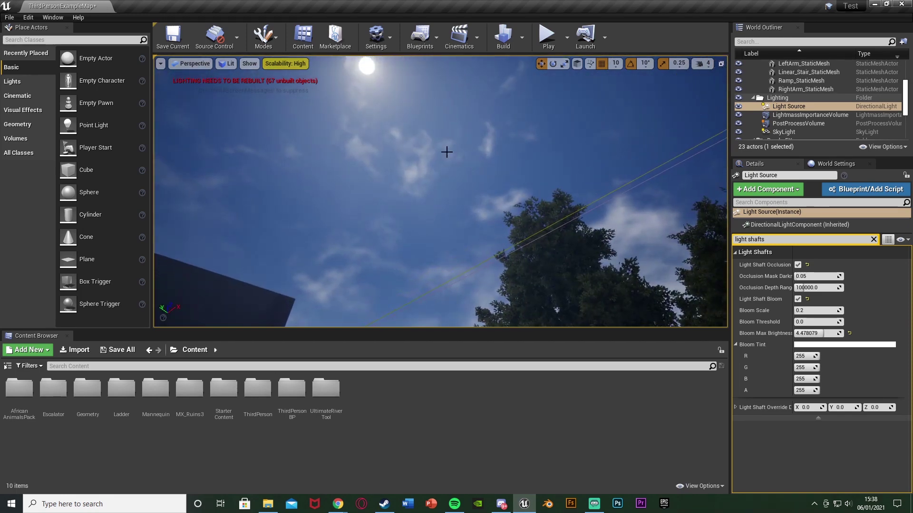
Play the level in the viewport and walk the character to the trees to inspect the light shafts through their foliage.
right_drag(444, 62, 444, 62)
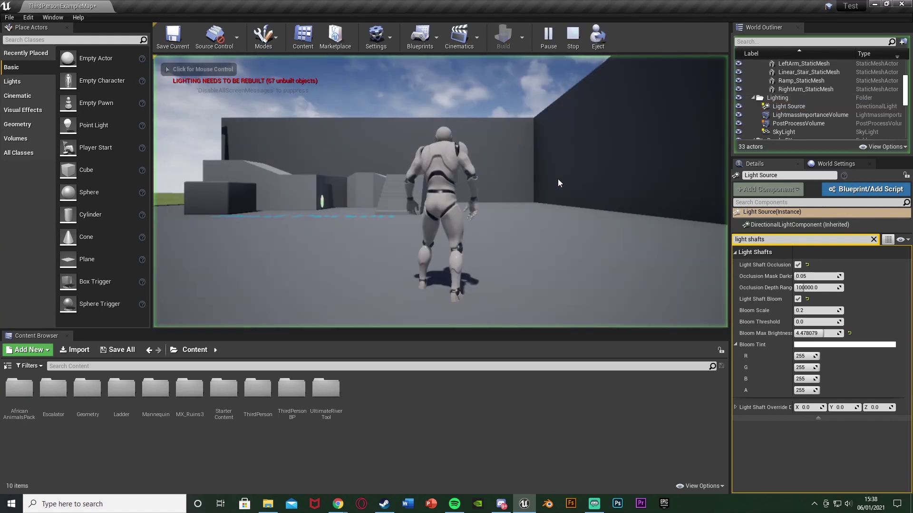
click(557, 179)
key(w)
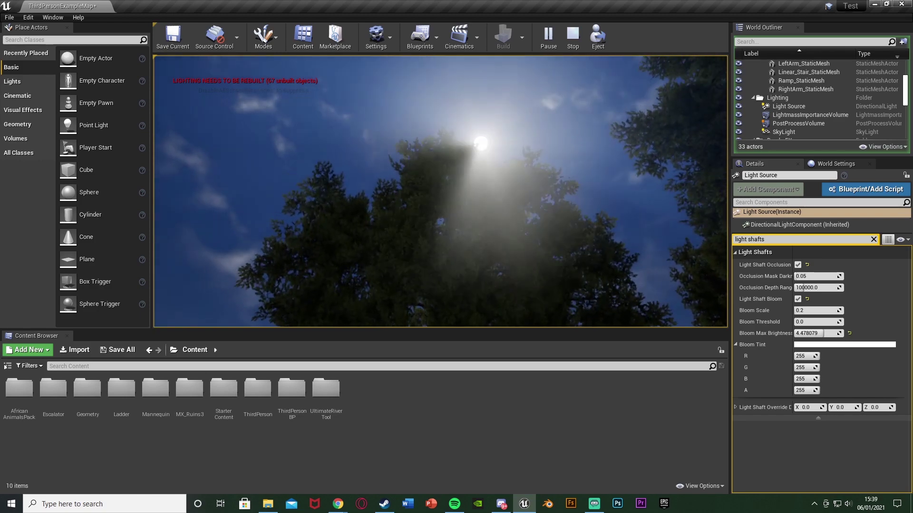
Walk the character around the tall dark wall to examine how the sun's light shafts break over its top edge.
key(w)
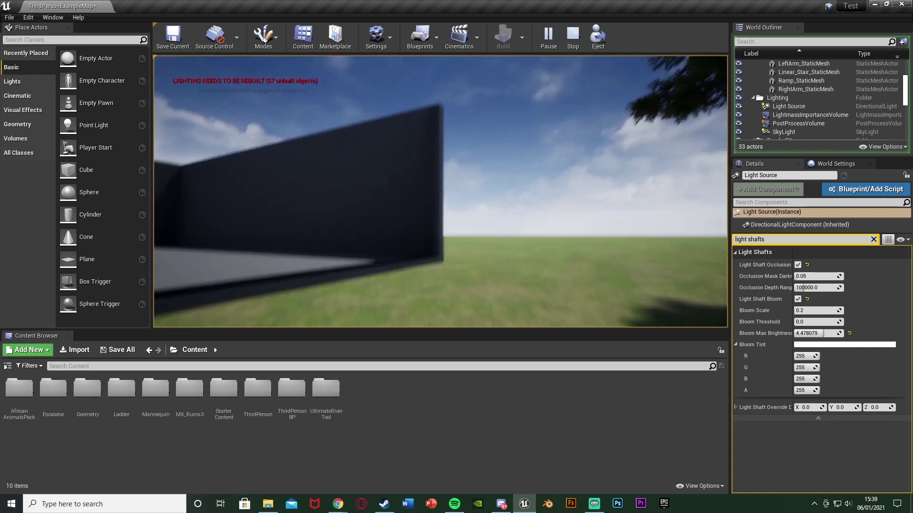
key(a)
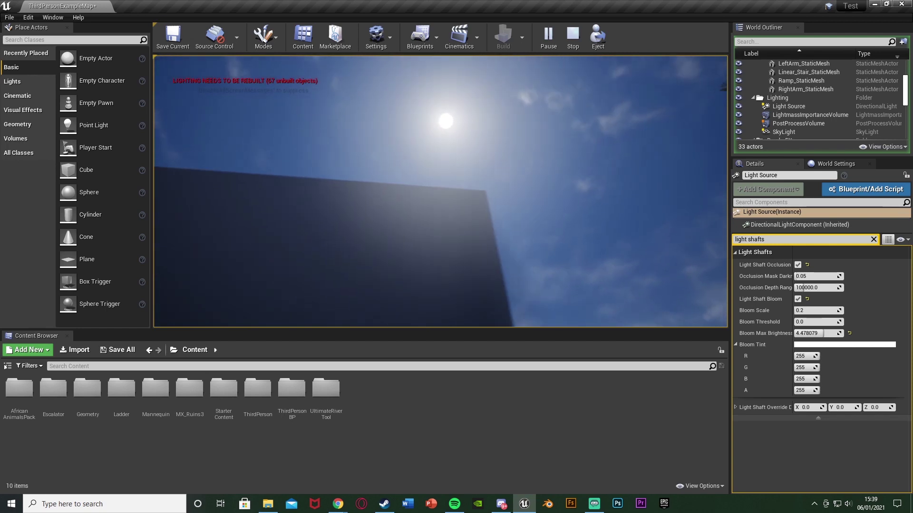
key(w)
key(s)
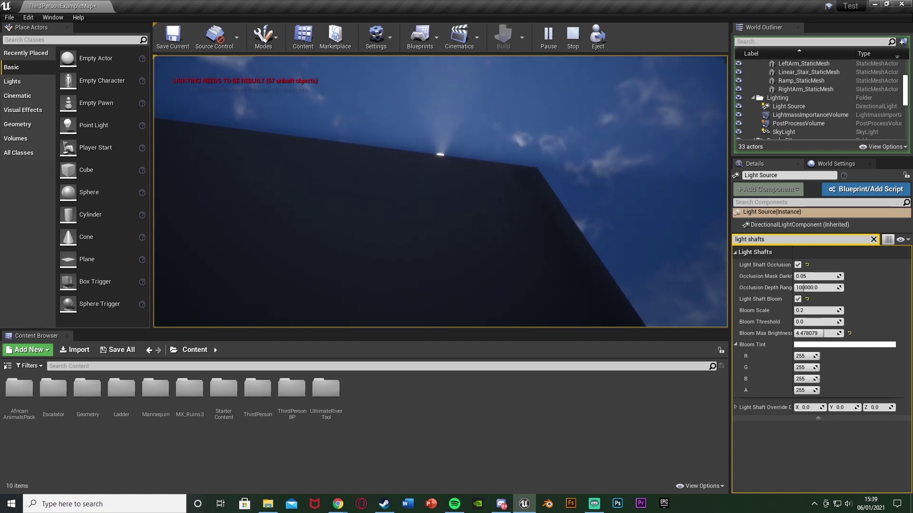
key(w)
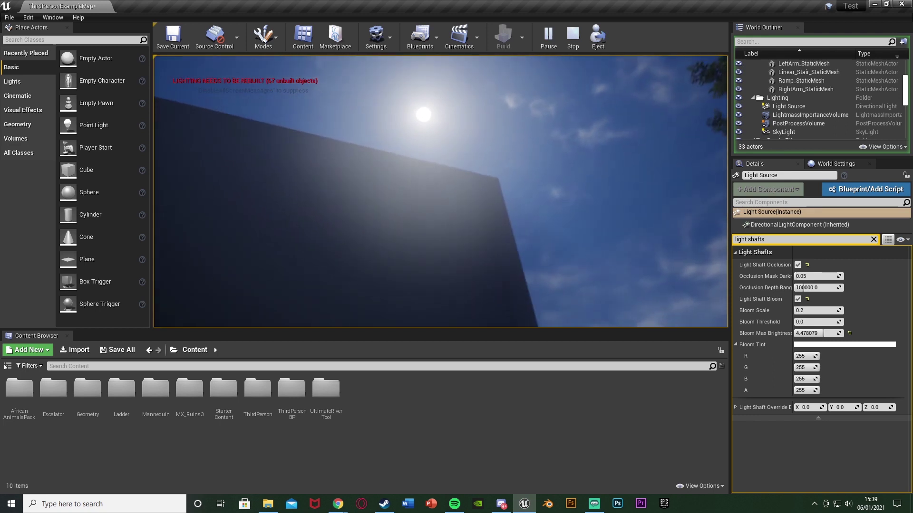
key(d)
key(d)
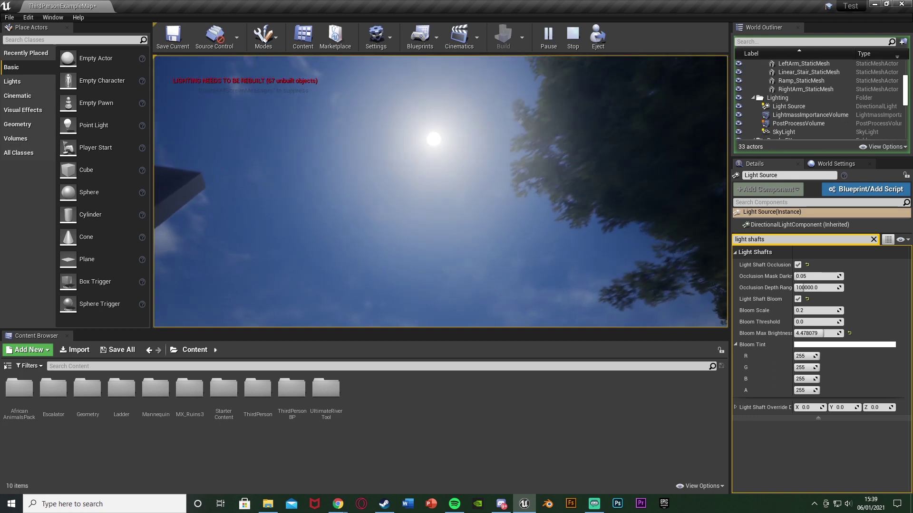